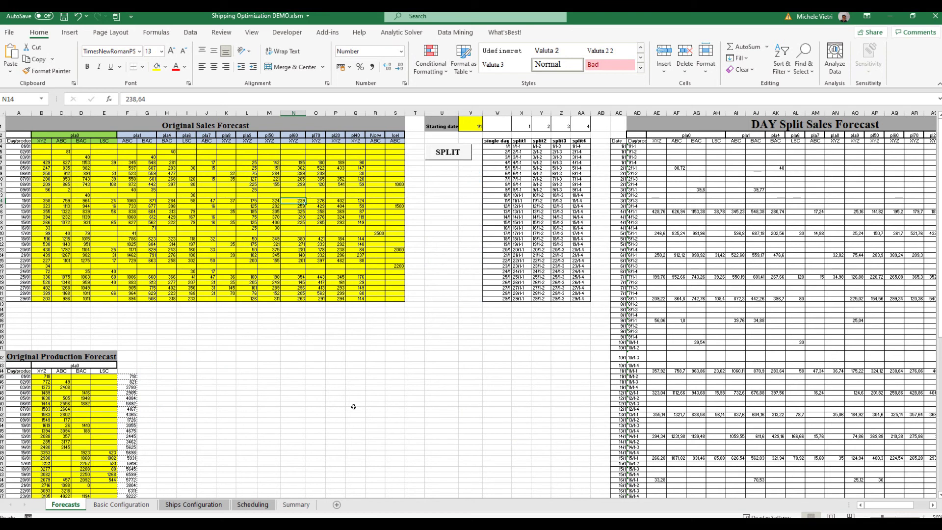
# Review the Basic Configuration and Ships Configuration sheets, and open the Scheduling sheet.
pyautogui.click(129, 504)
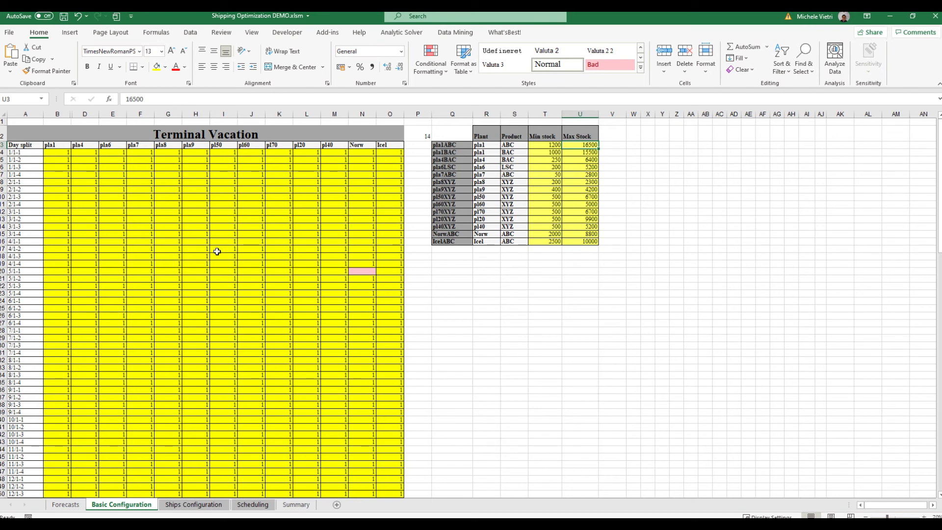
pyautogui.click(208, 506)
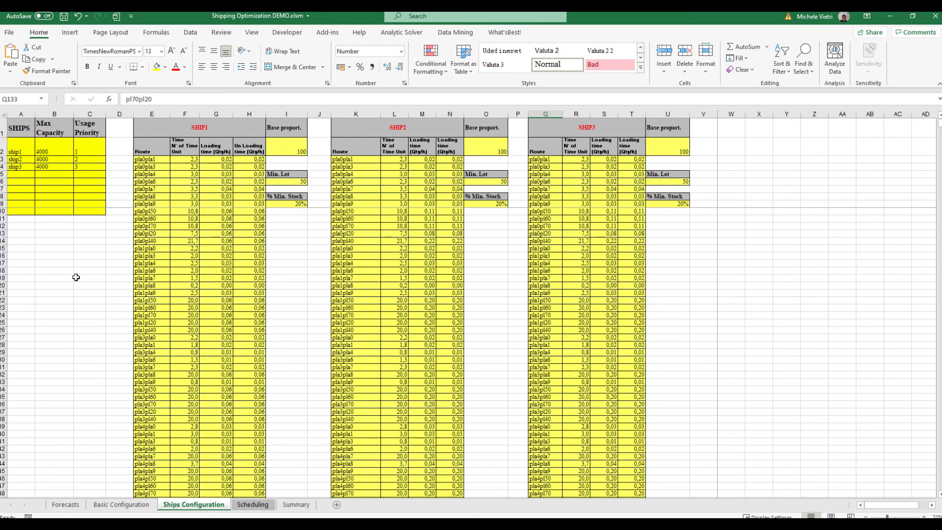
pyautogui.click(252, 506)
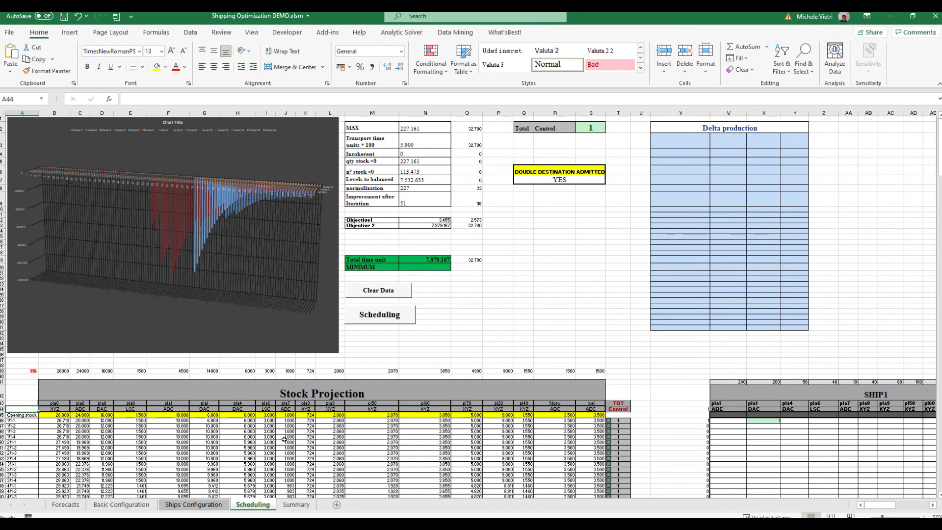
# Examine the SHIP1 assignment table on the Scheduling sheet, including the first assignment under pla1 BAC.
pyautogui.click(851, 516)
pyautogui.moveTo(871, 505); pyautogui.dragTo(902, 508)
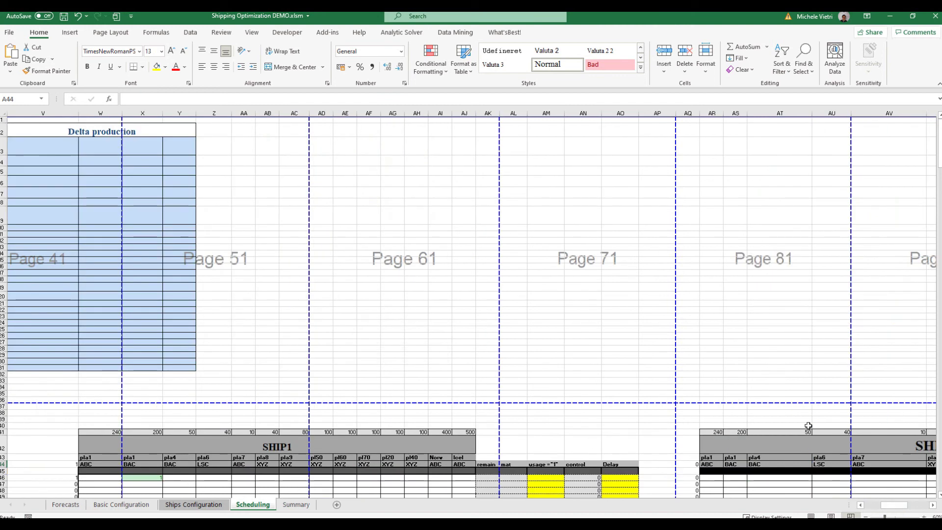
pyautogui.click(940, 496)
pyautogui.scroll(-6, 940, 495)
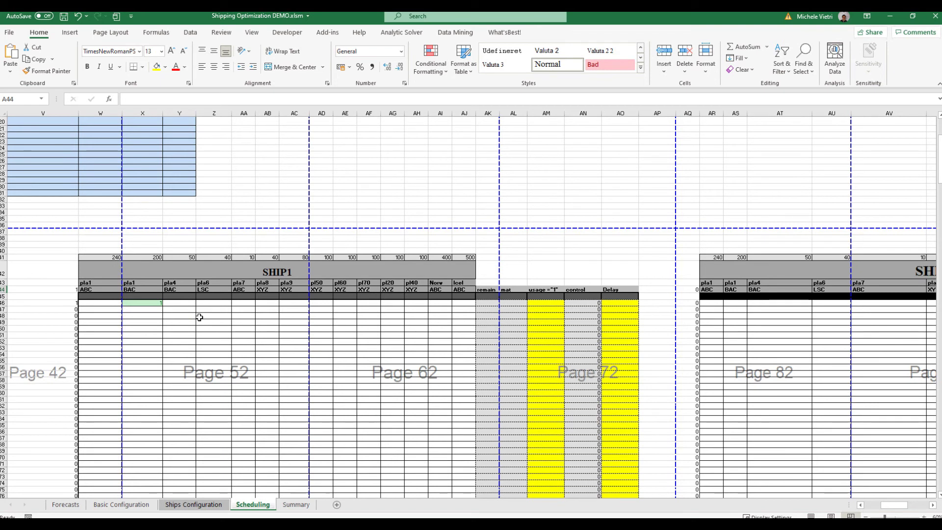
pyautogui.click(147, 302)
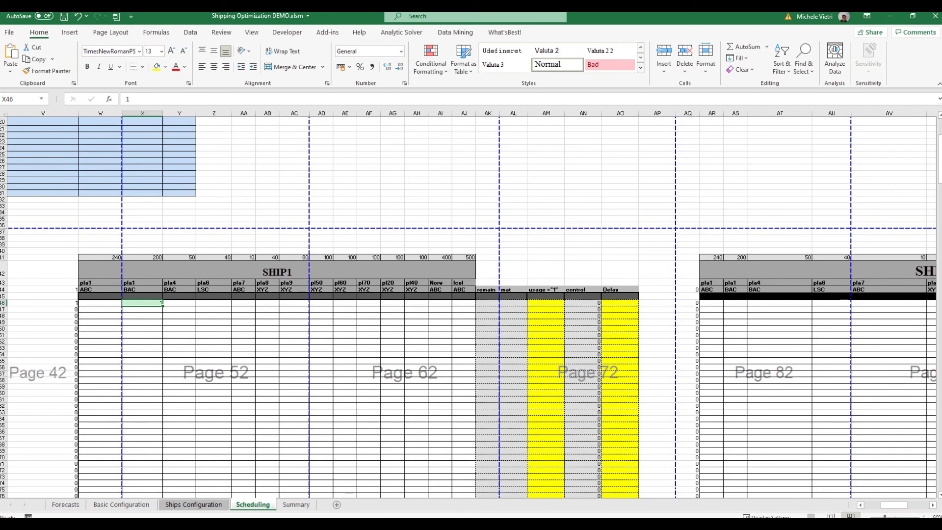
# Examine the Stock Projection table's daily time splits and the objective summary with its chart above.
pyautogui.moveTo(892, 505); pyautogui.dragTo(840, 505)
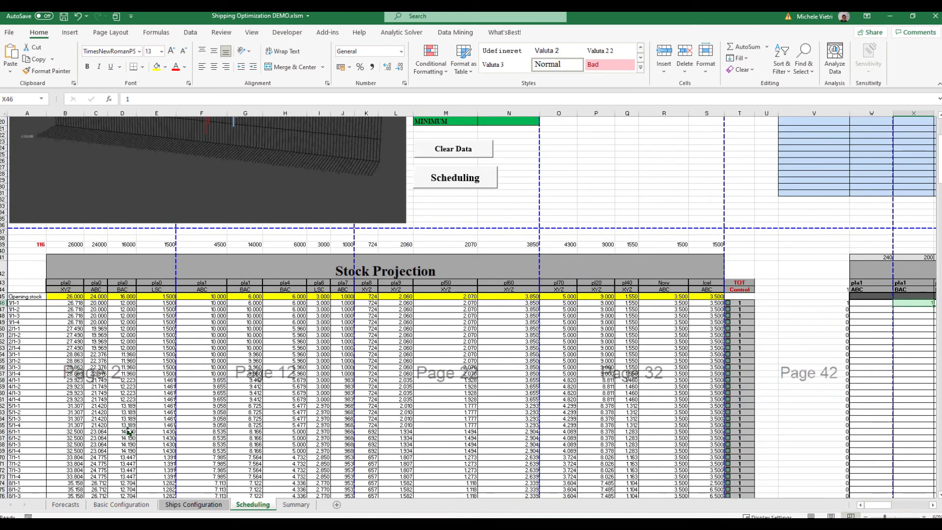
pyautogui.click(15, 329)
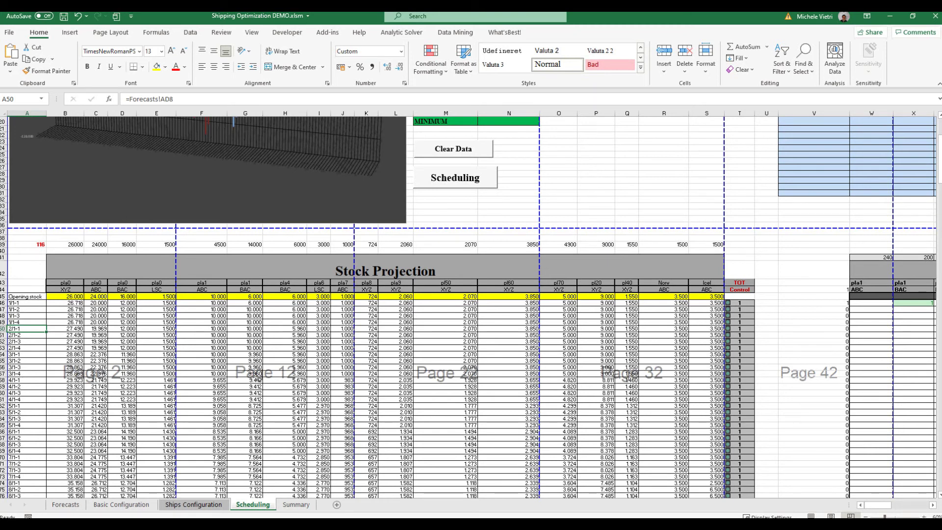
pyautogui.scroll(6, 469, 301)
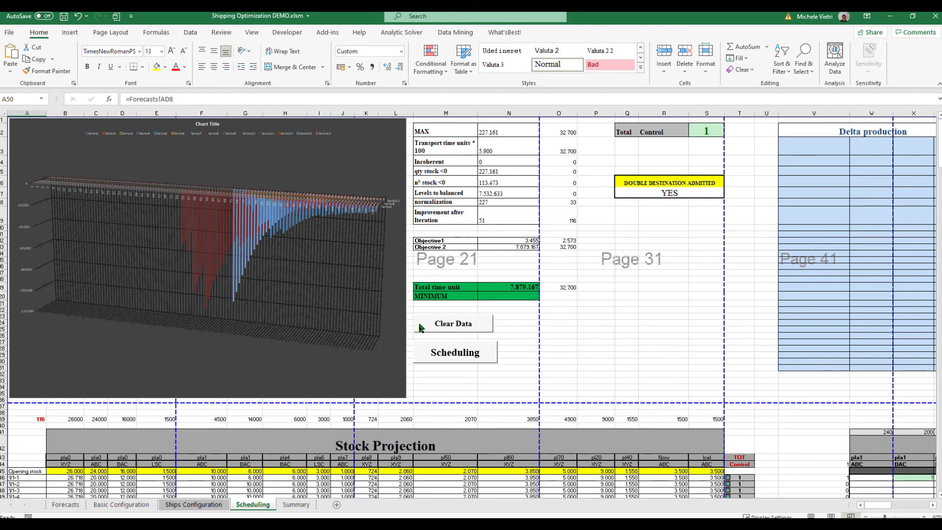
# Run the Scheduling optimization repeatedly to reduce negative stock and minimize the total time units.
pyautogui.click(455, 354)
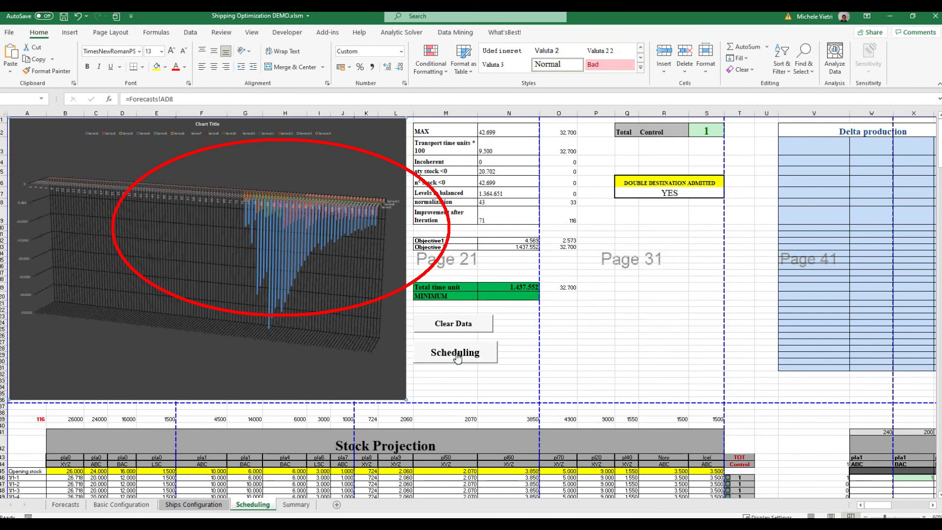
pyautogui.click(456, 352)
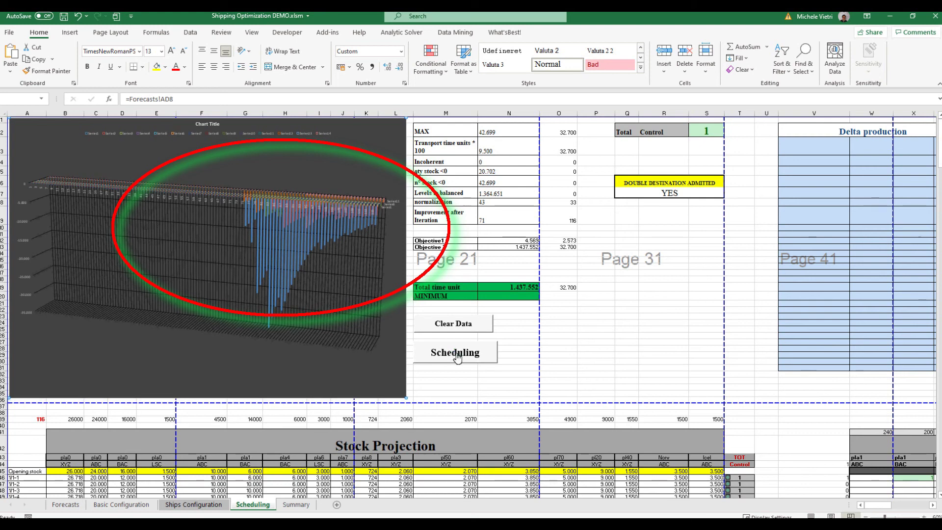
pyautogui.click(455, 353)
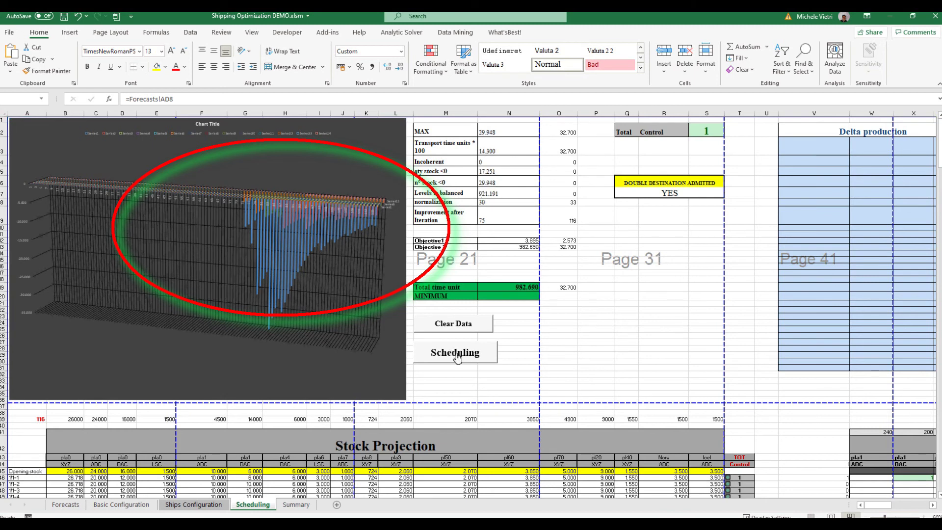
pyautogui.click(456, 355)
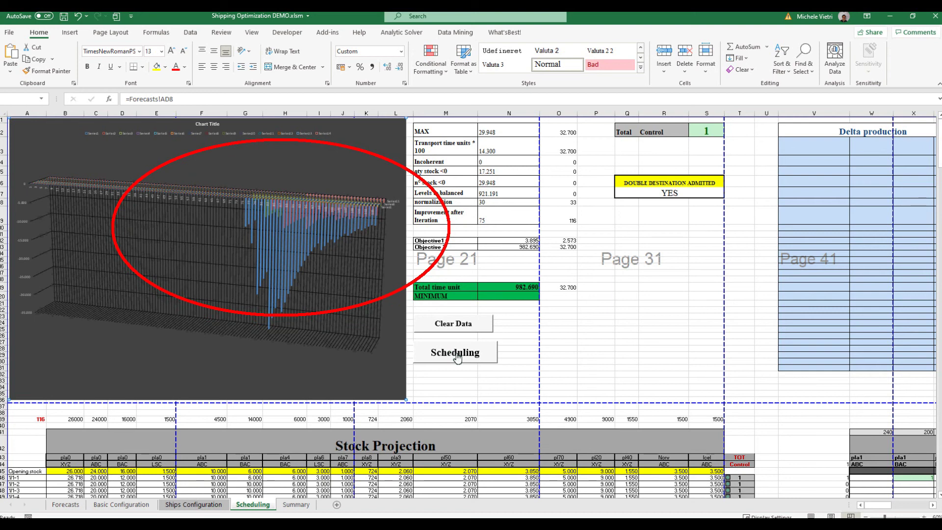
pyautogui.click(456, 354)
pyautogui.click(456, 353)
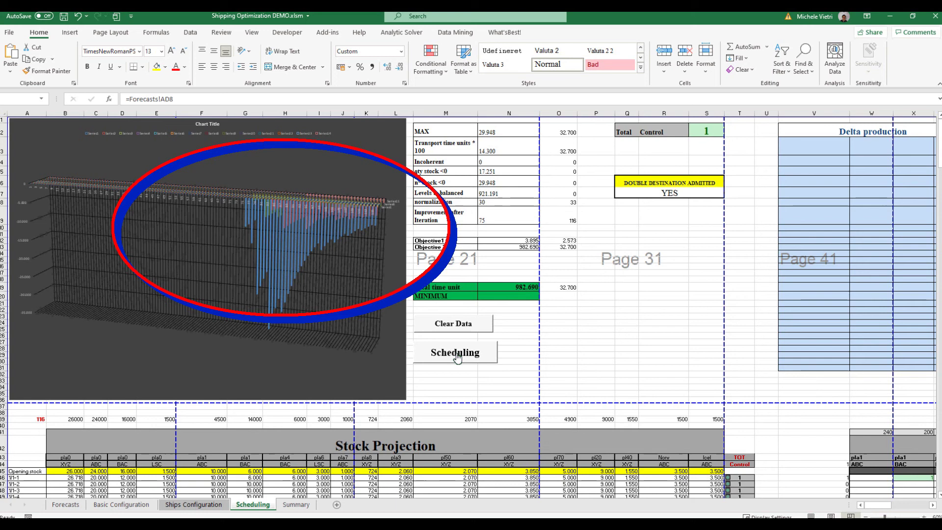
pyautogui.click(456, 355)
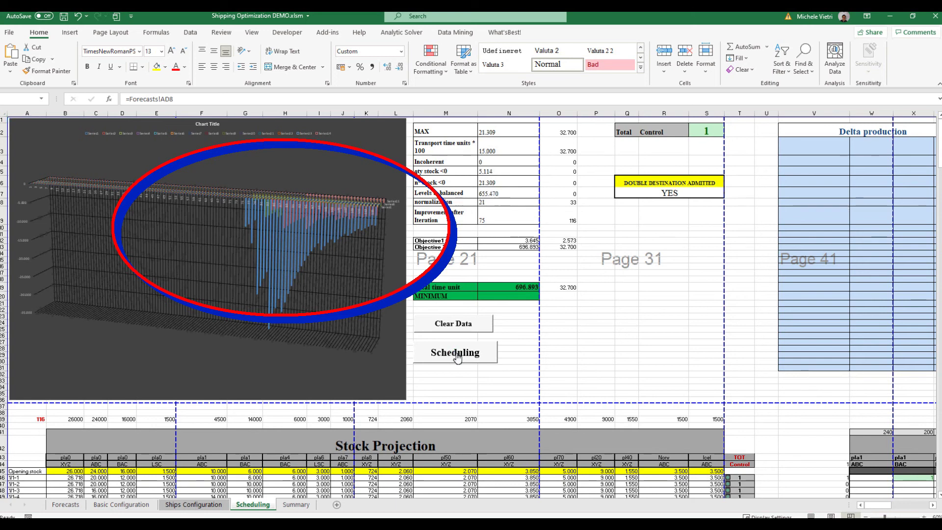
pyautogui.click(456, 354)
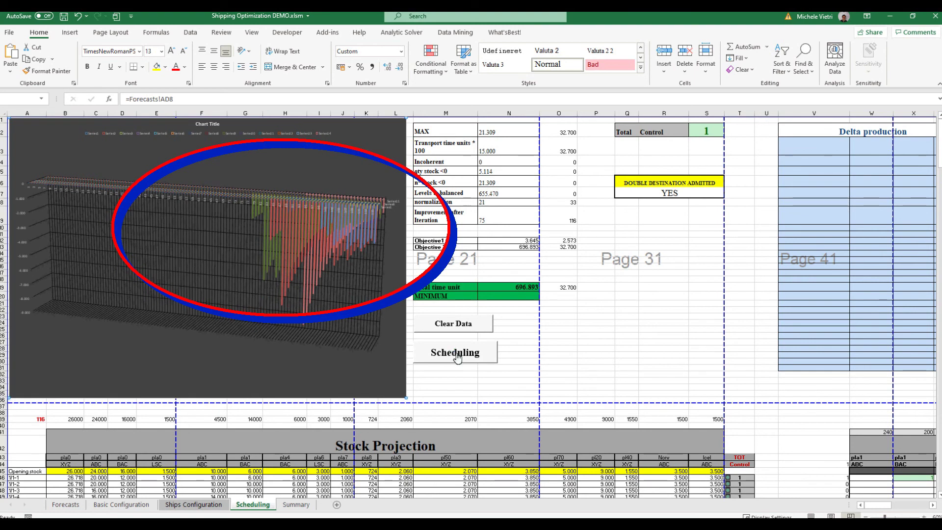
pyautogui.click(456, 353)
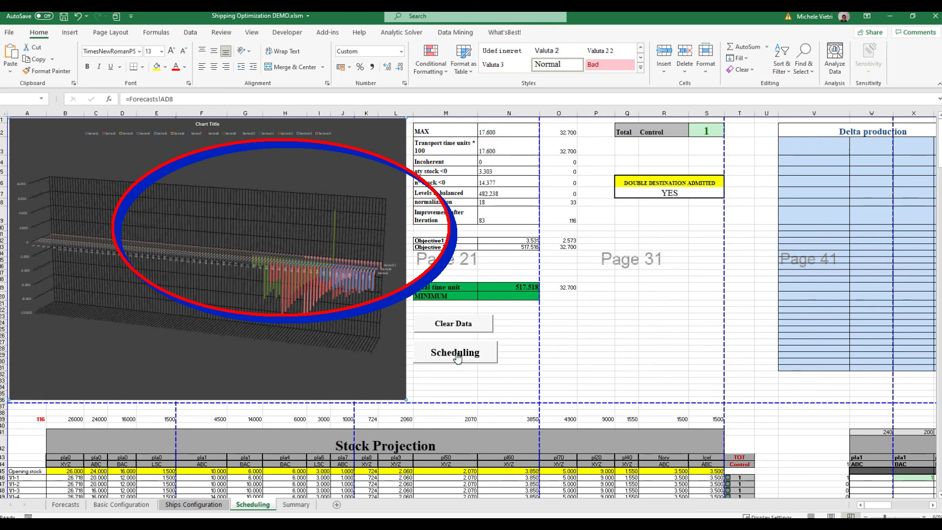
pyautogui.click(456, 353)
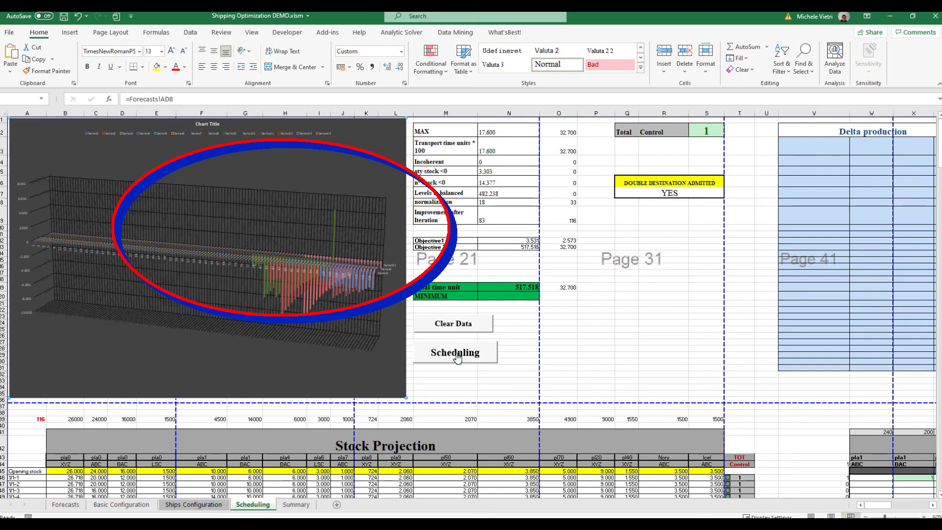
pyautogui.click(456, 353)
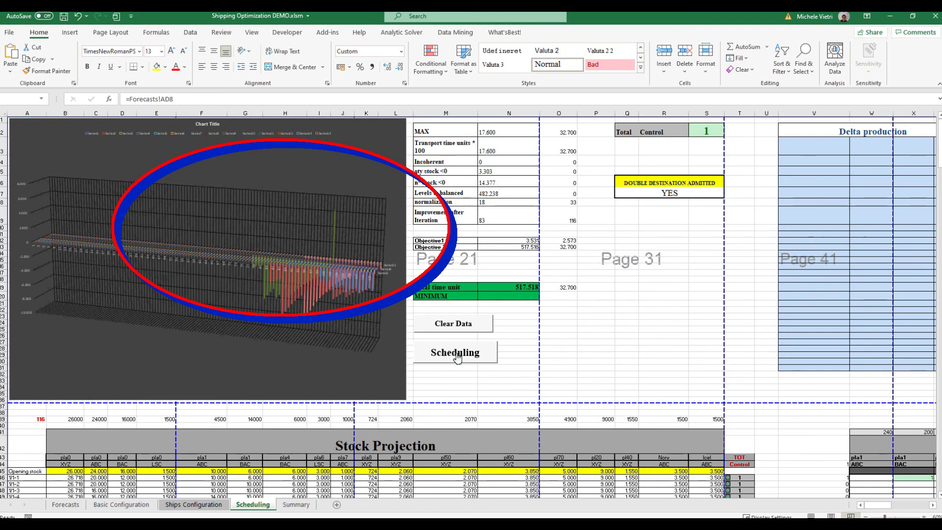
pyautogui.click(456, 354)
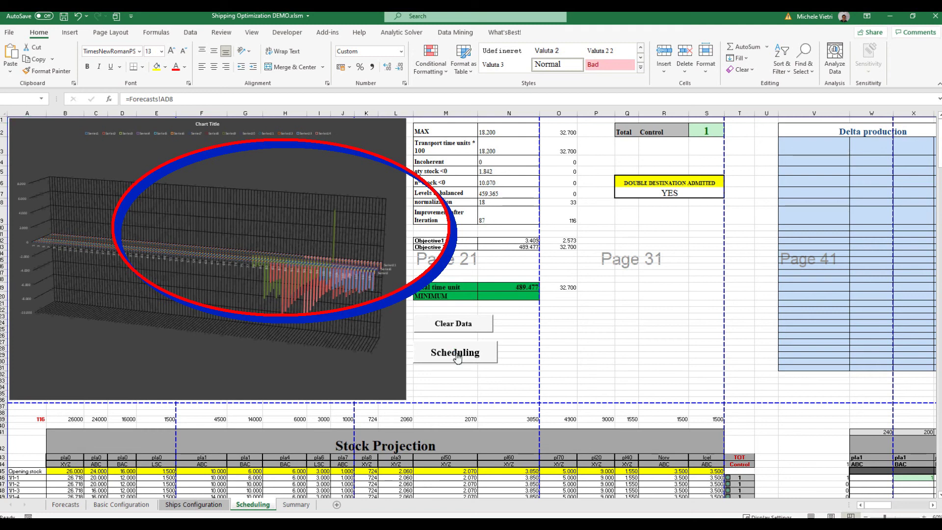
pyautogui.click(455, 355)
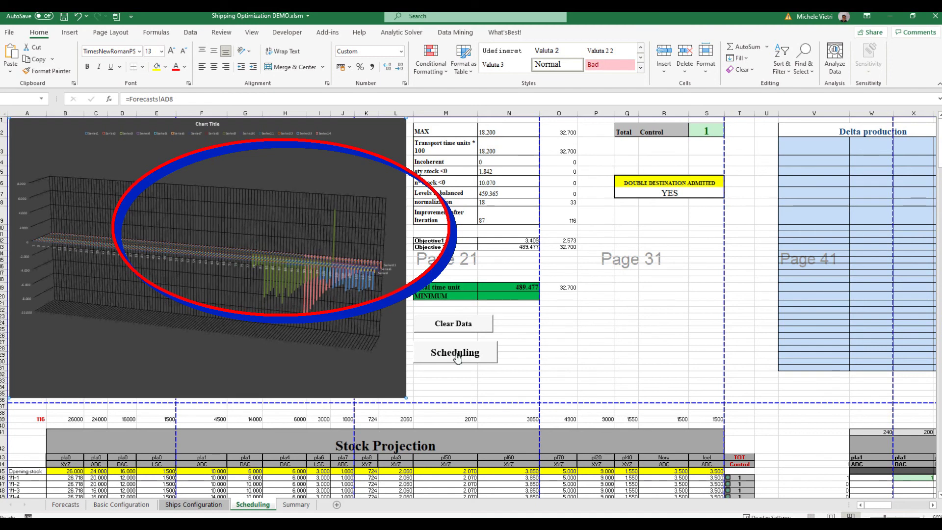
pyautogui.click(456, 355)
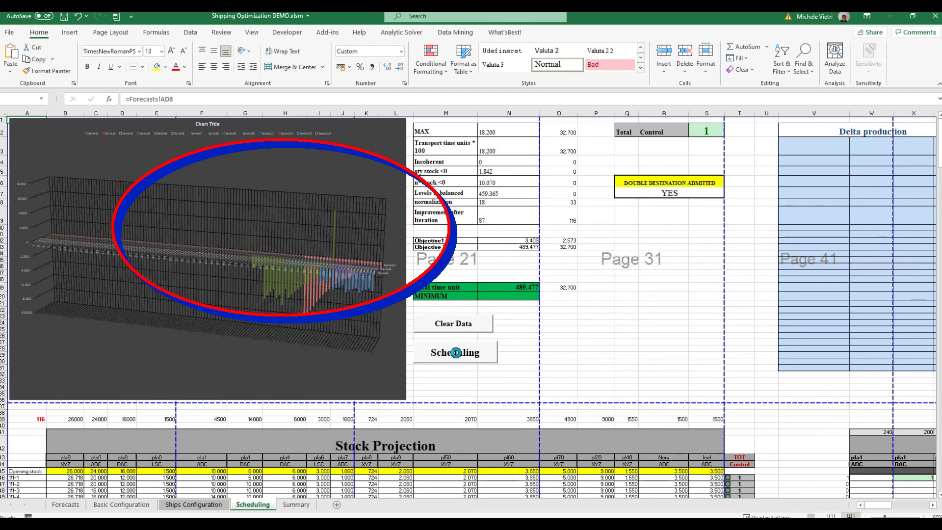
pyautogui.click(535, 330)
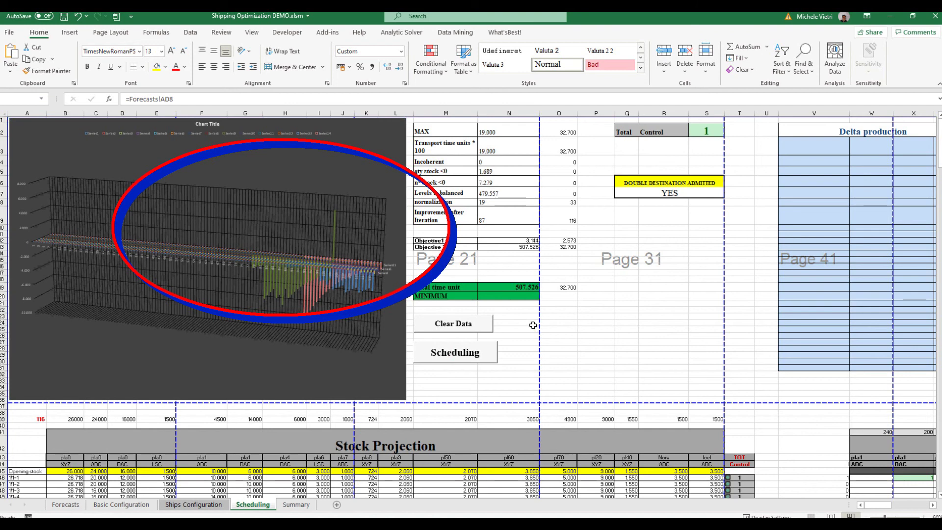
pyautogui.click(533, 325)
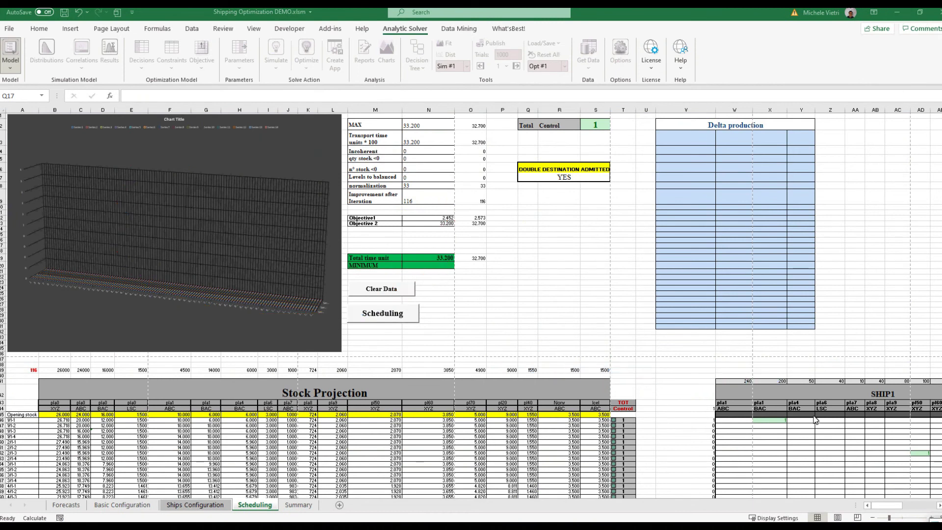
# Review the optimized SHIP1 and SHIP2 assignments and the corresponding Stock Projection rows.
pyautogui.click(885, 512)
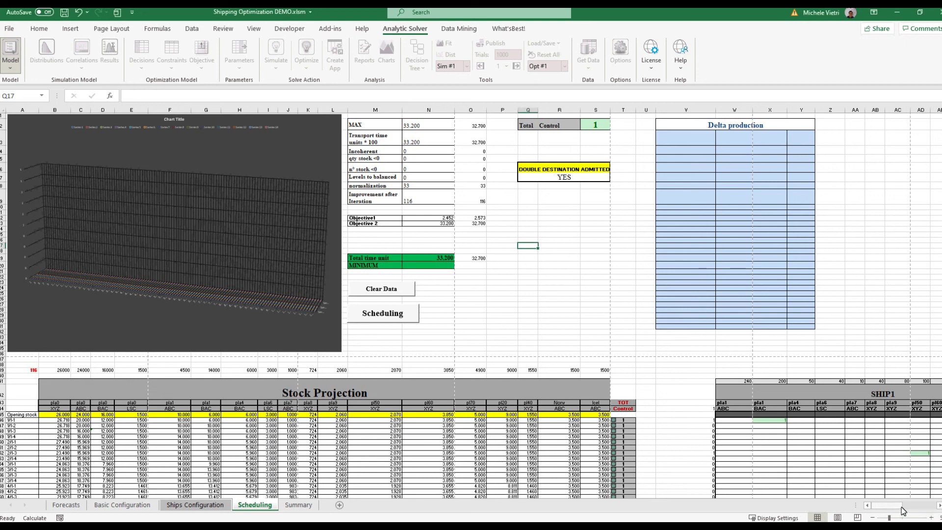
pyautogui.moveTo(890, 510); pyautogui.dragTo(905, 508)
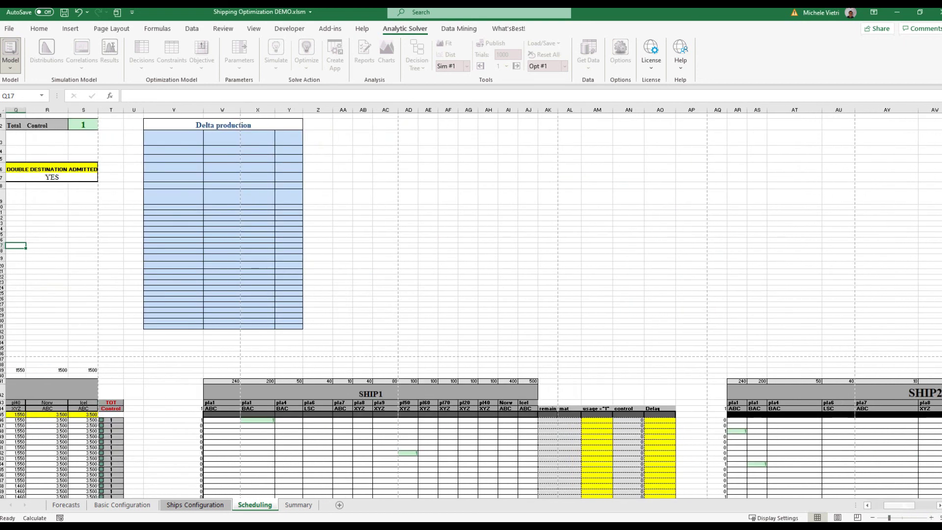
pyautogui.moveTo(939, 150); pyautogui.dragTo(938, 159)
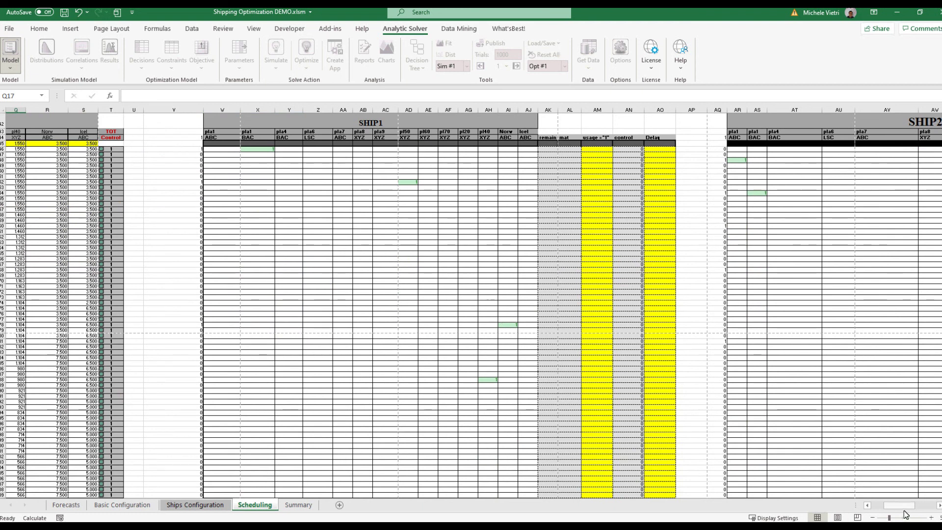
pyautogui.moveTo(907, 506); pyautogui.dragTo(889, 508)
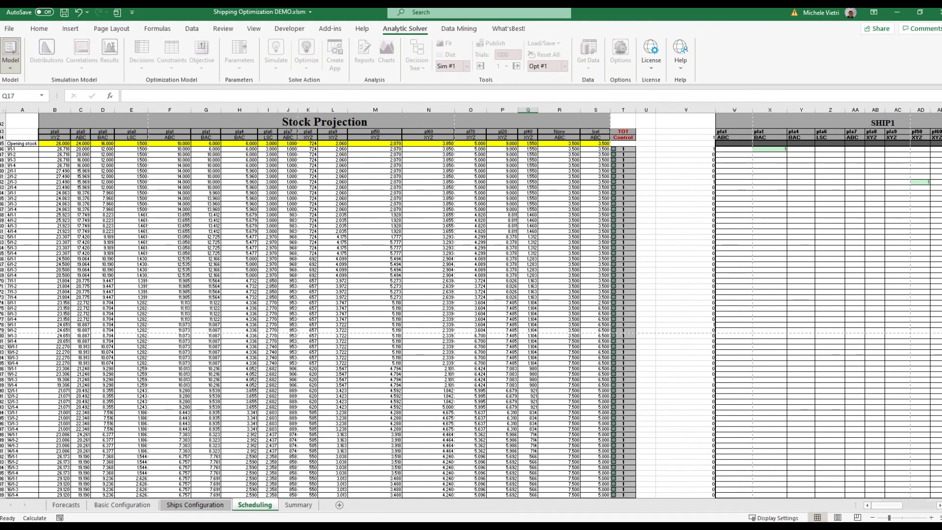
pyautogui.scroll(10, 471, 305)
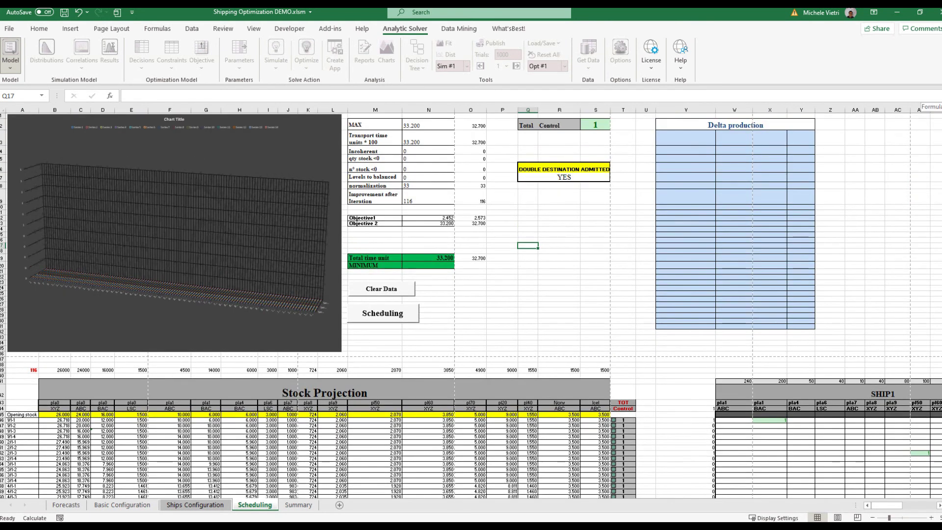
pyautogui.moveTo(939, 140); pyautogui.dragTo(938, 140)
# View the solver engines available in OpenSolver and close the solver selection without changing it.
pyautogui.click(254, 29)
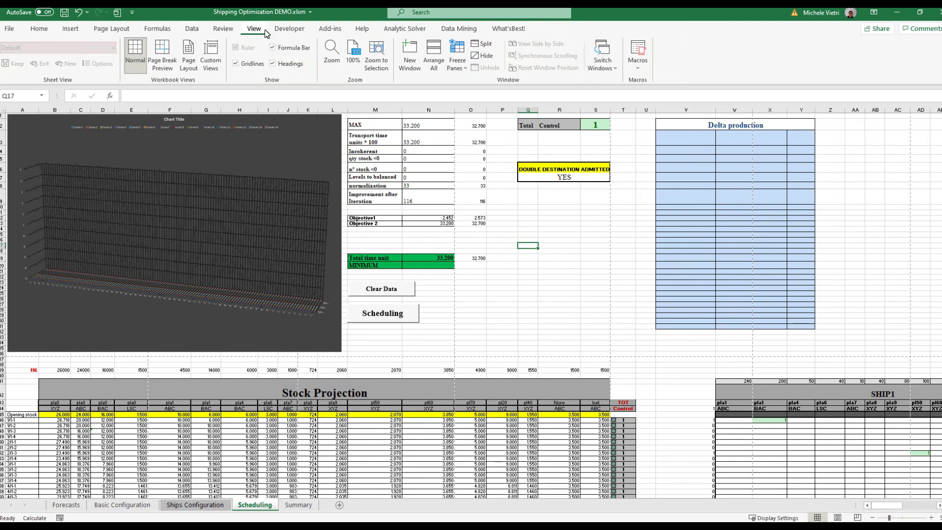
pyautogui.click(196, 29)
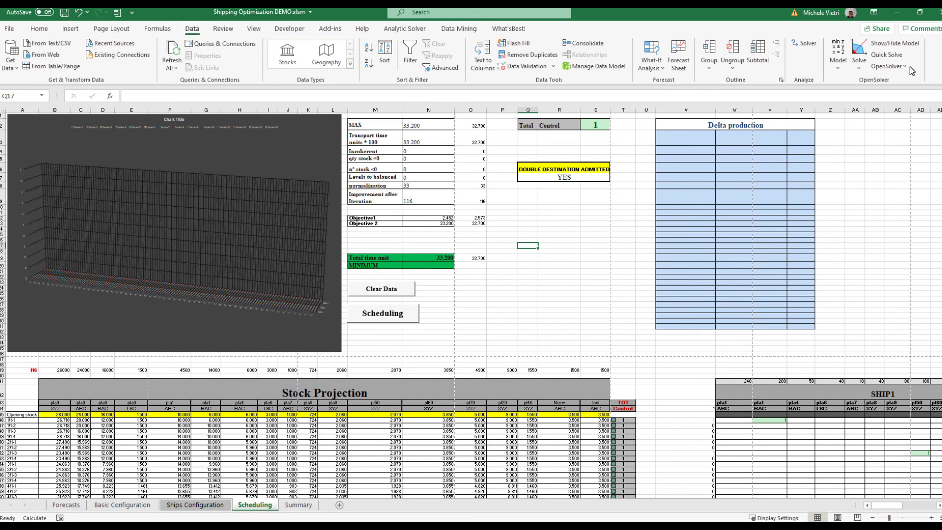
pyautogui.click(844, 71)
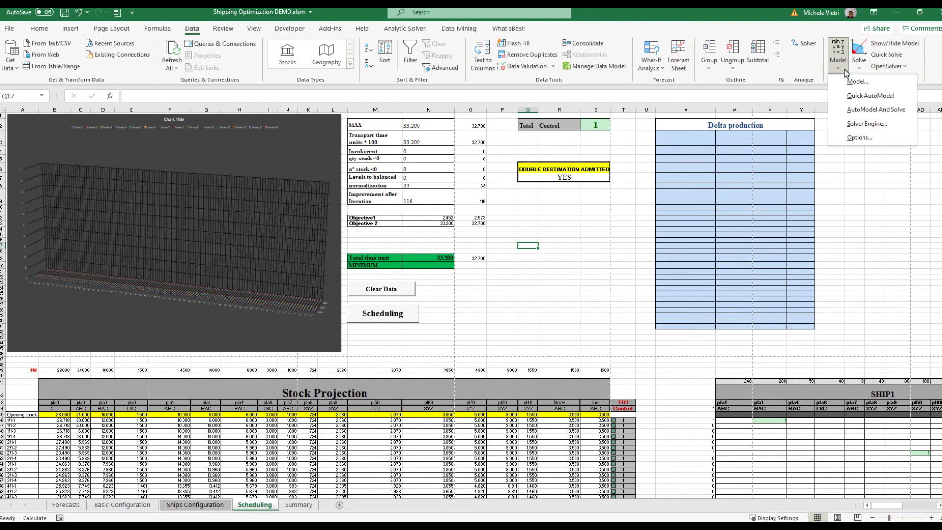
pyautogui.click(864, 127)
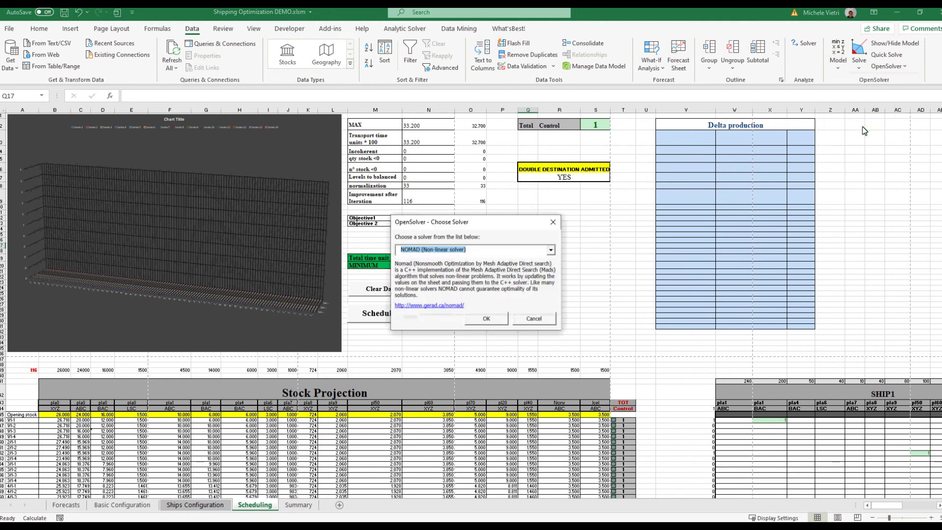
pyautogui.click(551, 252)
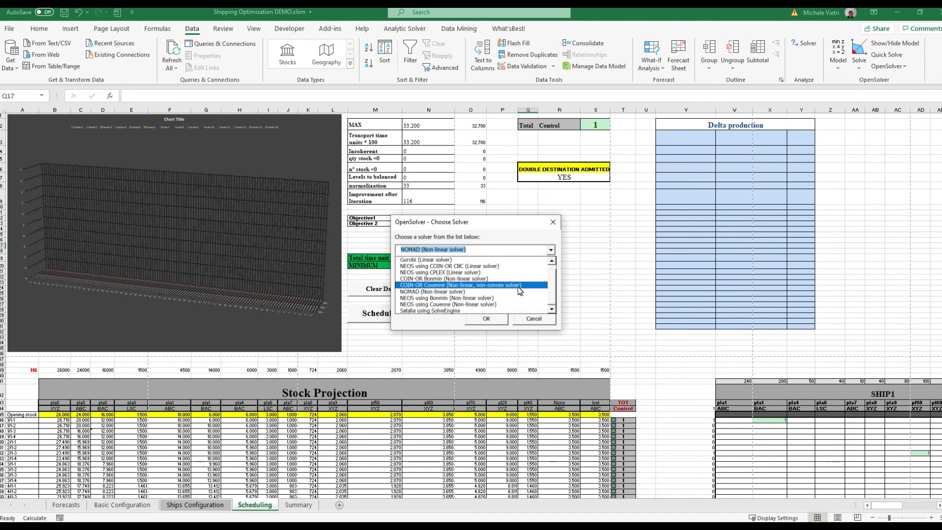
pyautogui.click(553, 222)
pyautogui.click(615, 216)
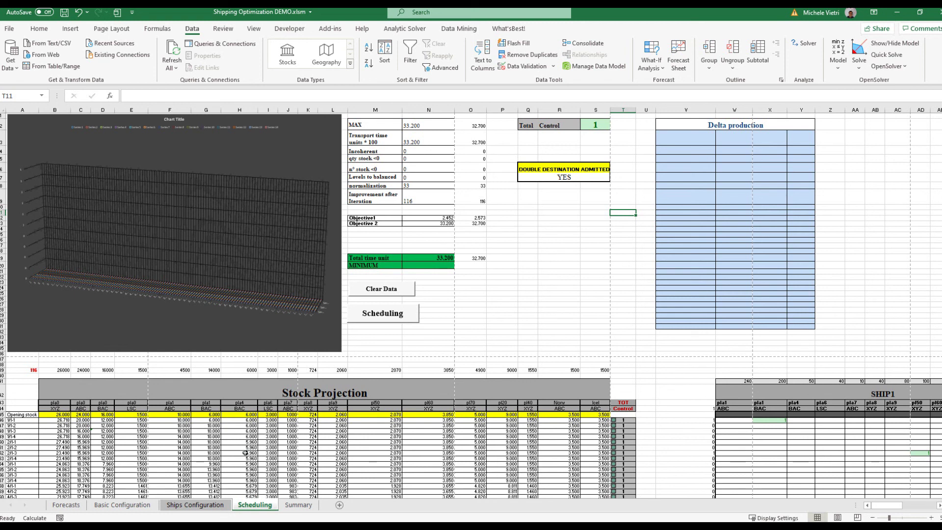
# Open the Summary sheet to view the results of the schedule.
pyautogui.click(298, 505)
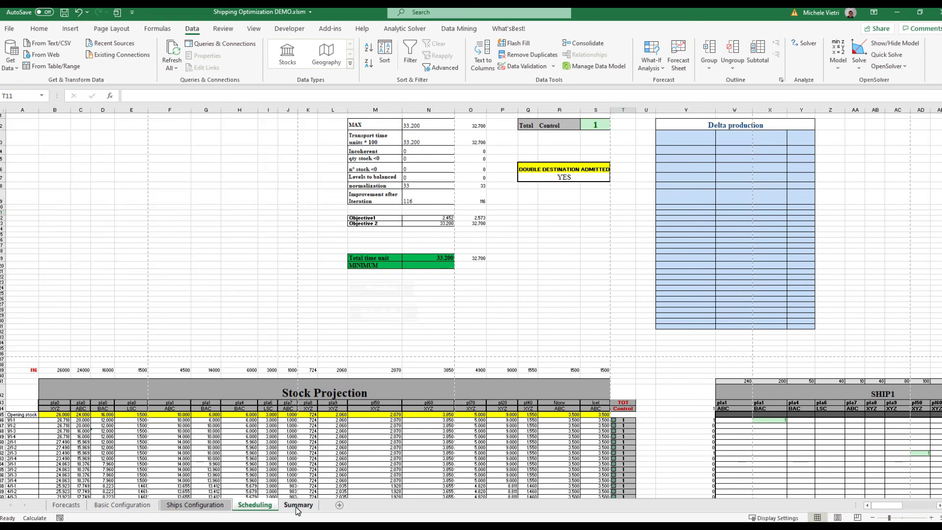